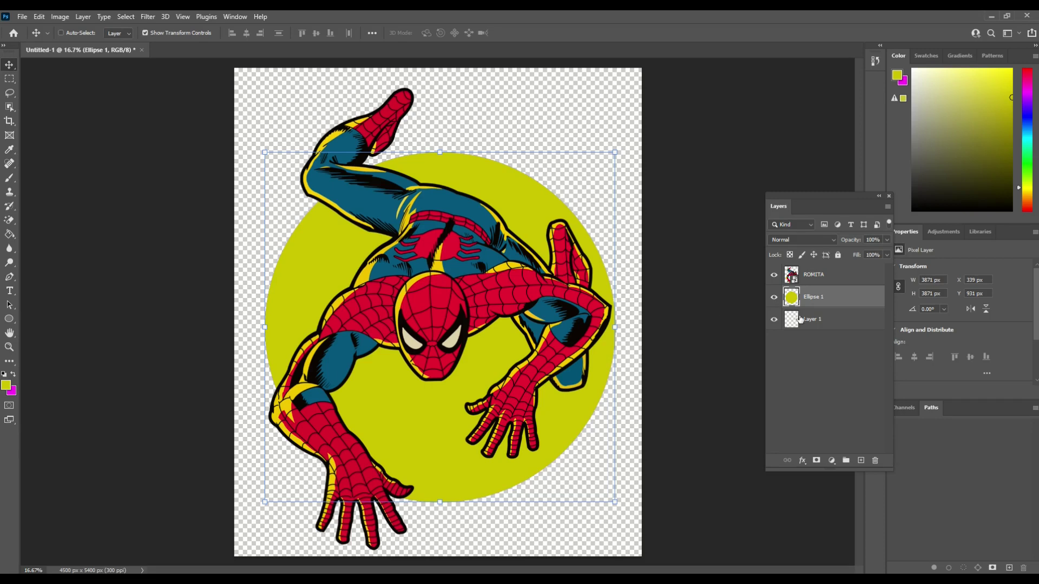
- Shift the Ellipse 1 circle slightly lower-left so it sits centred behind Spider-Man
click(774, 320)
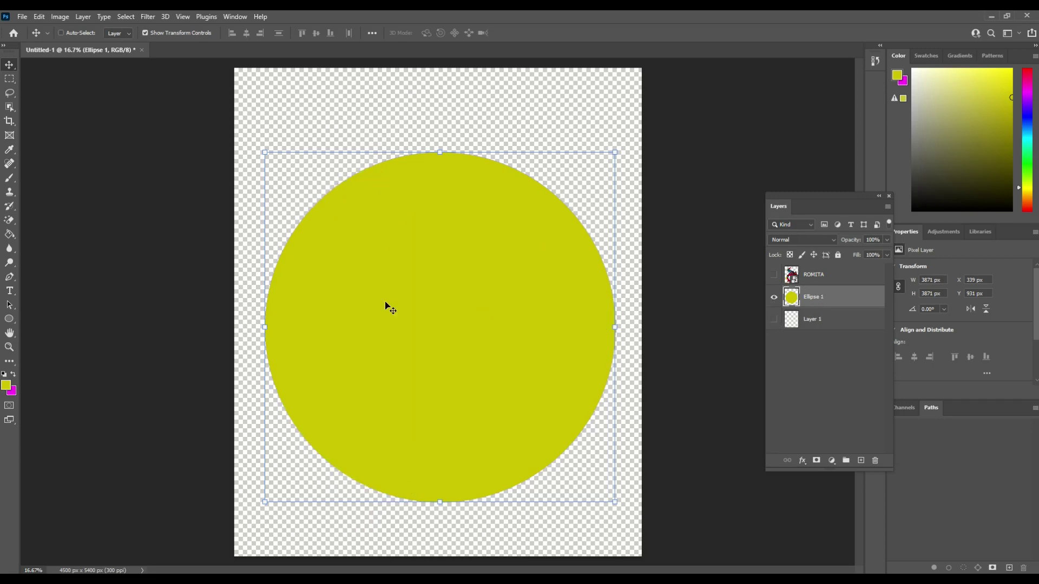
mouse_move(384, 302)
mouse_down()
mouse_move(399, 251)
mouse_move(390, 314)
mouse_move(378, 294)
mouse_up()
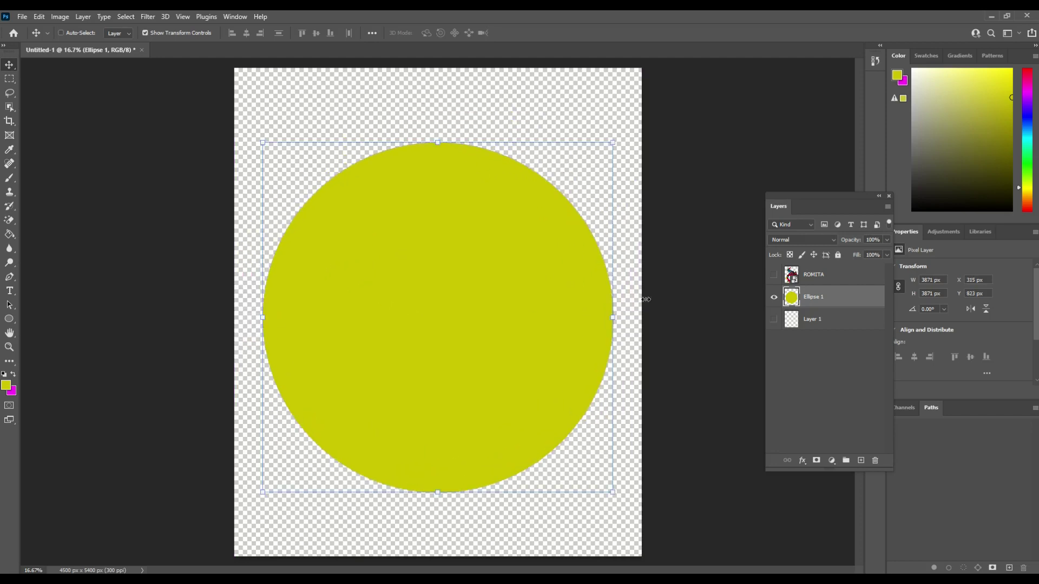
click(774, 276)
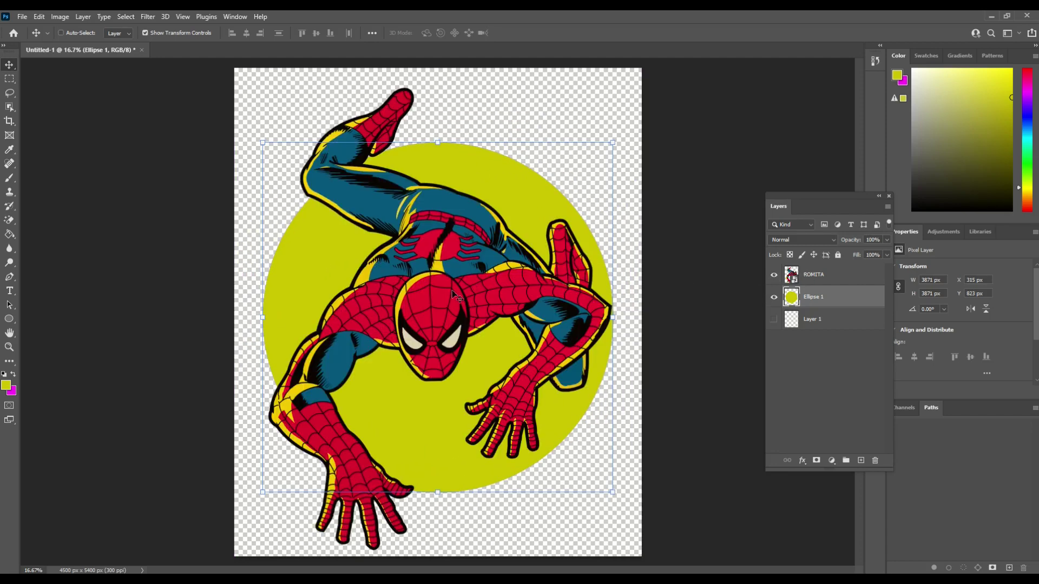
drag(452, 290, 430, 287)
click(811, 275)
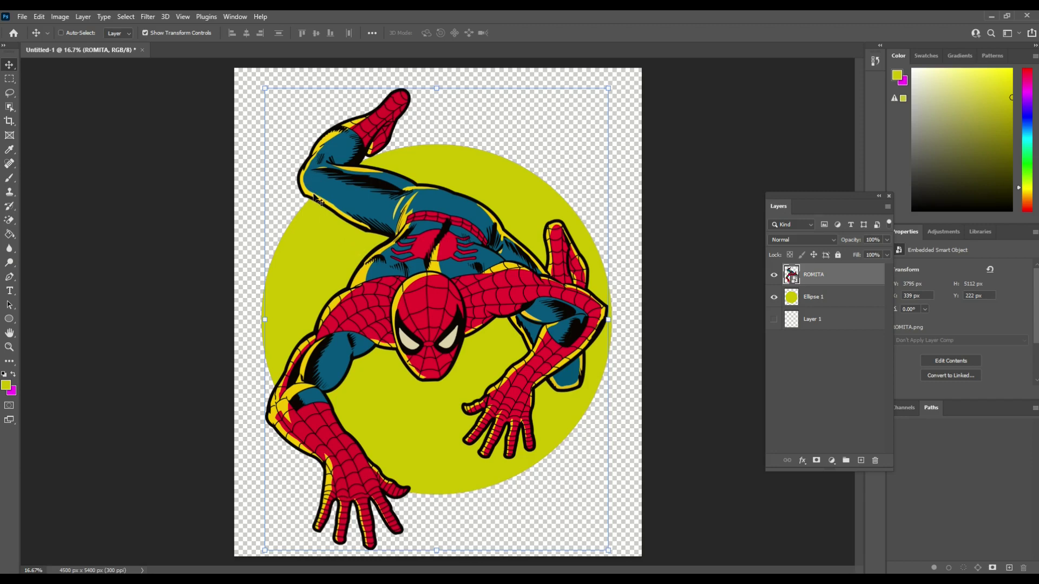
- Duplicate the ROMITA layer, hide the copy, and drag it to the bottom of the stack
right_click(822, 275)
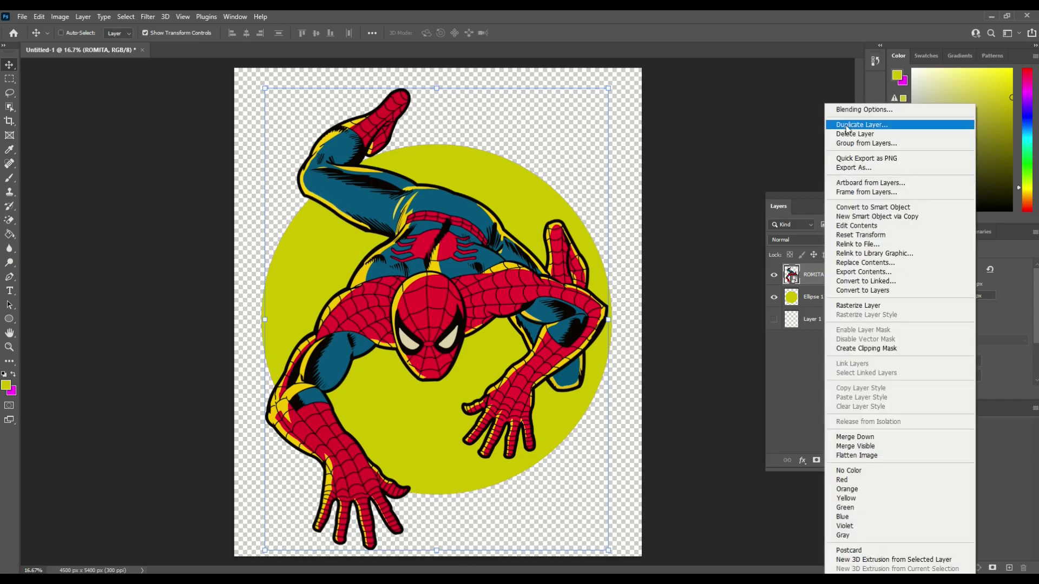
click(854, 125)
click(662, 290)
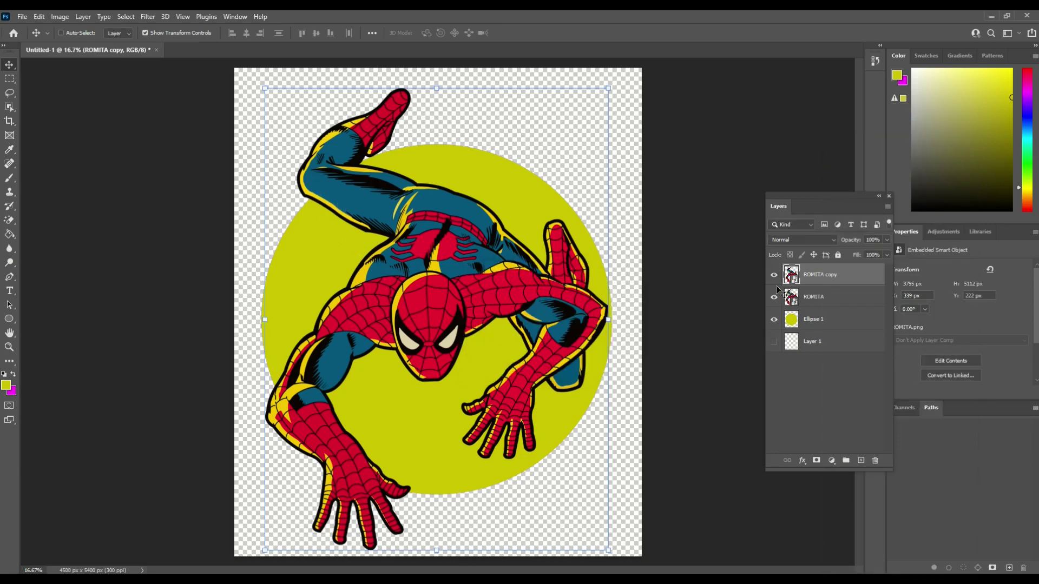
click(774, 274)
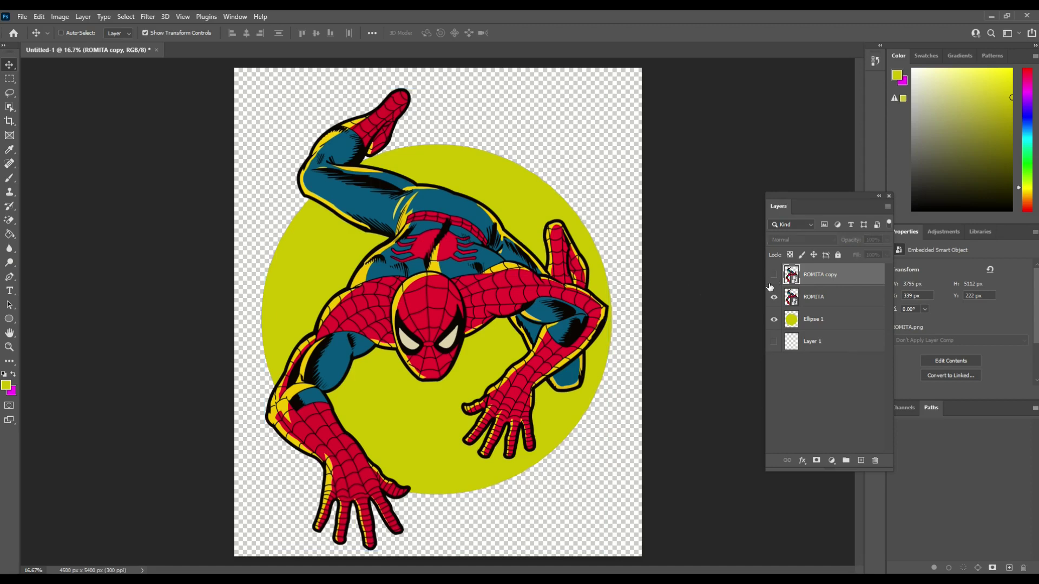
drag(832, 278, 826, 359)
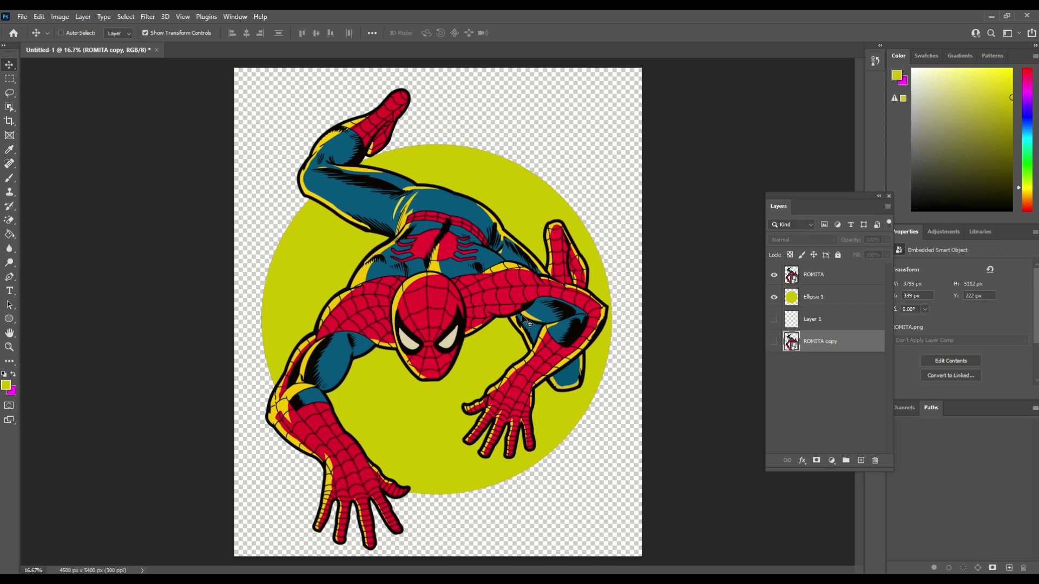
click(816, 275)
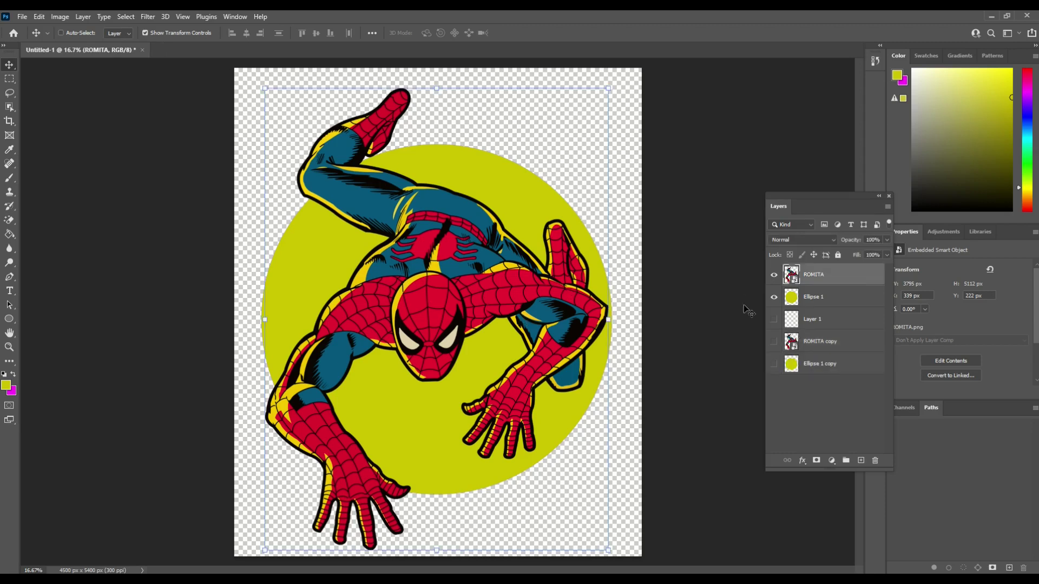
- Create a clipping mask of the ROMITA layer onto Ellipse 1
shift+click(817, 298)
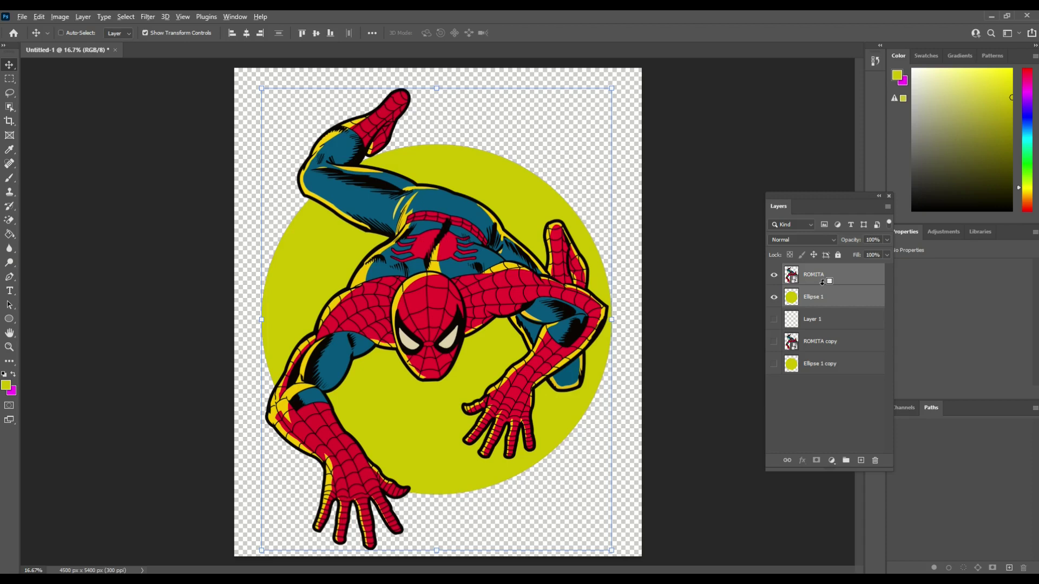
alt+click(822, 282)
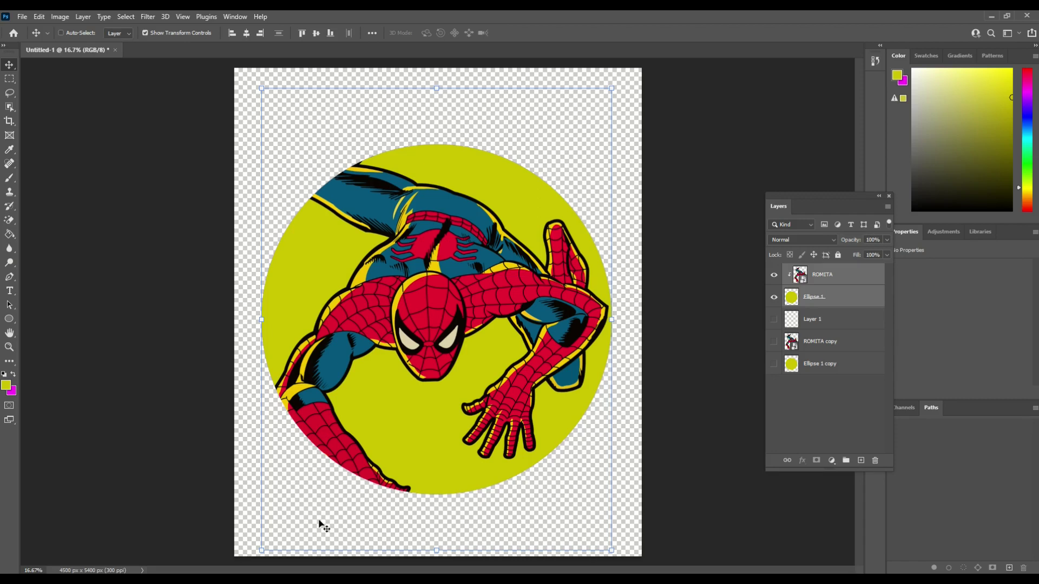
- Make ROMITA copy visible and move it to the top of the Layers panel
click(772, 345)
drag(817, 346, 827, 257)
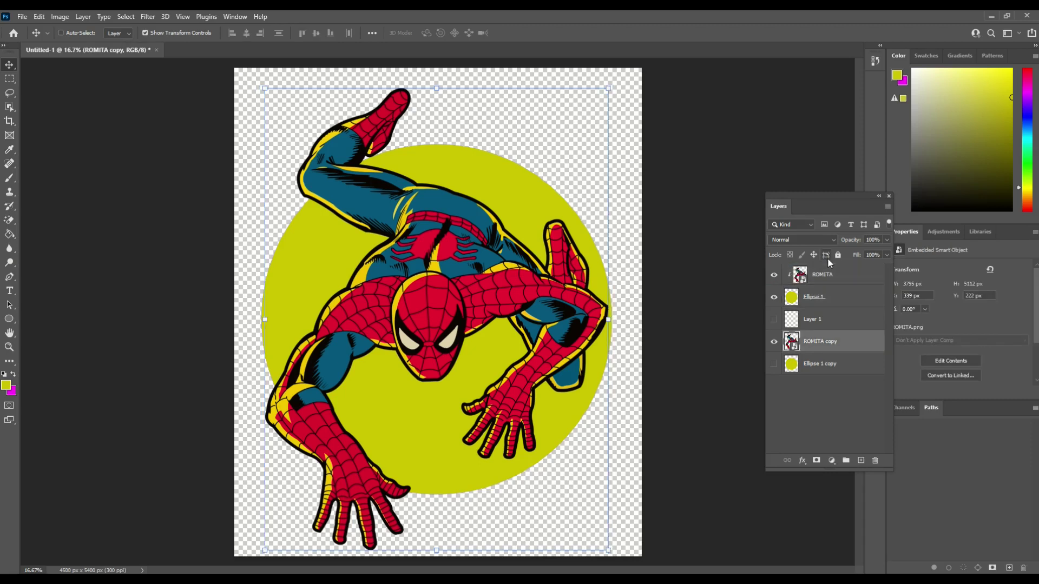
click(774, 275)
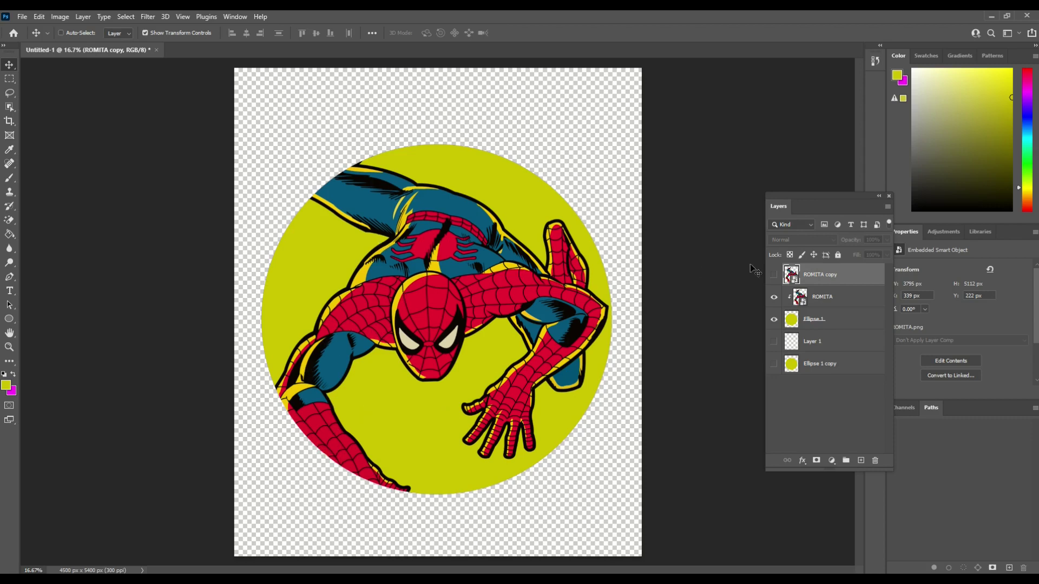
click(773, 276)
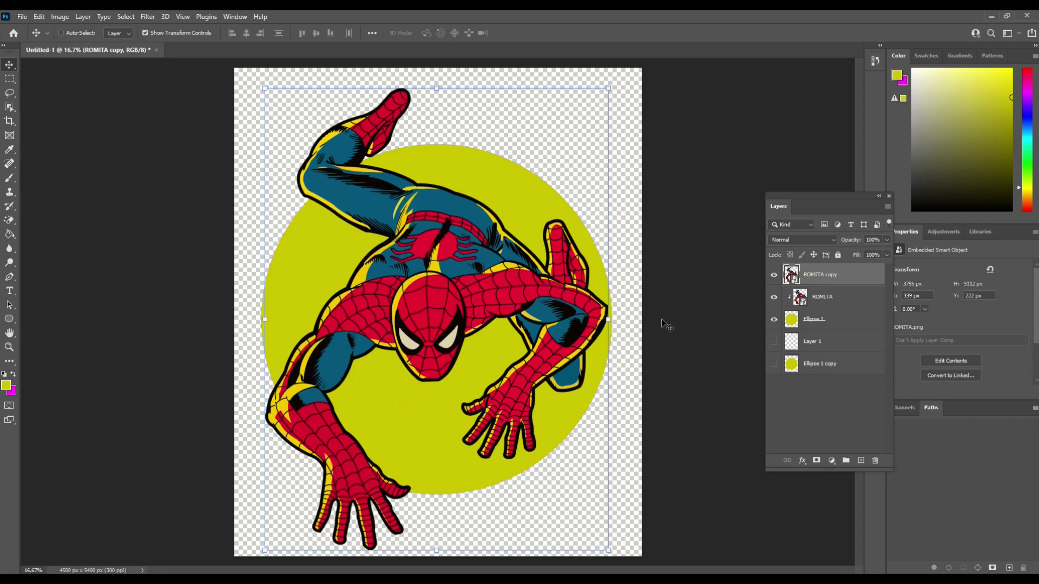
- Rasterize ROMITA copy and set the standard Eraser Tool to a 322 px brush
right_click(813, 276)
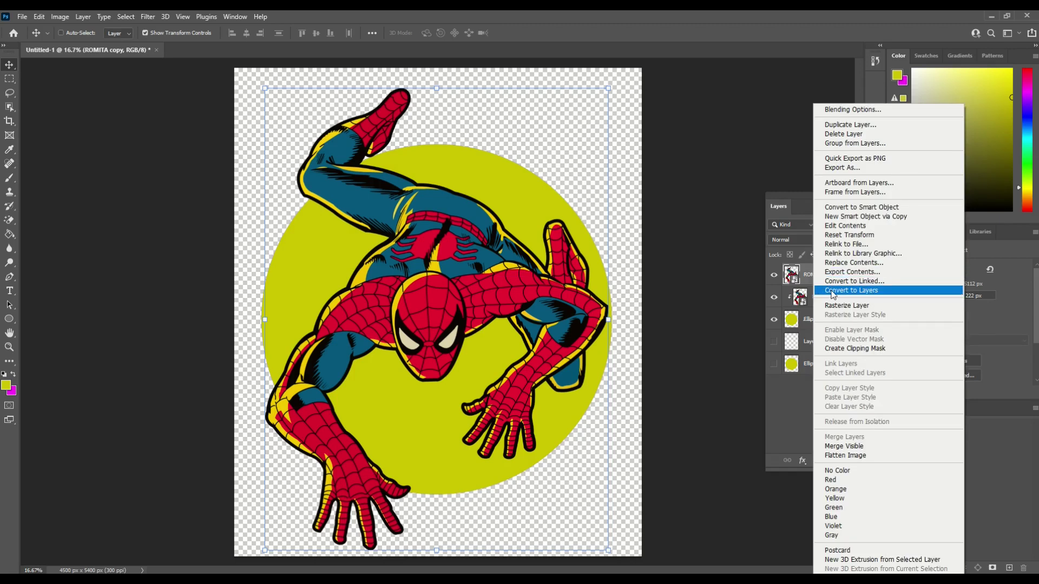
click(846, 305)
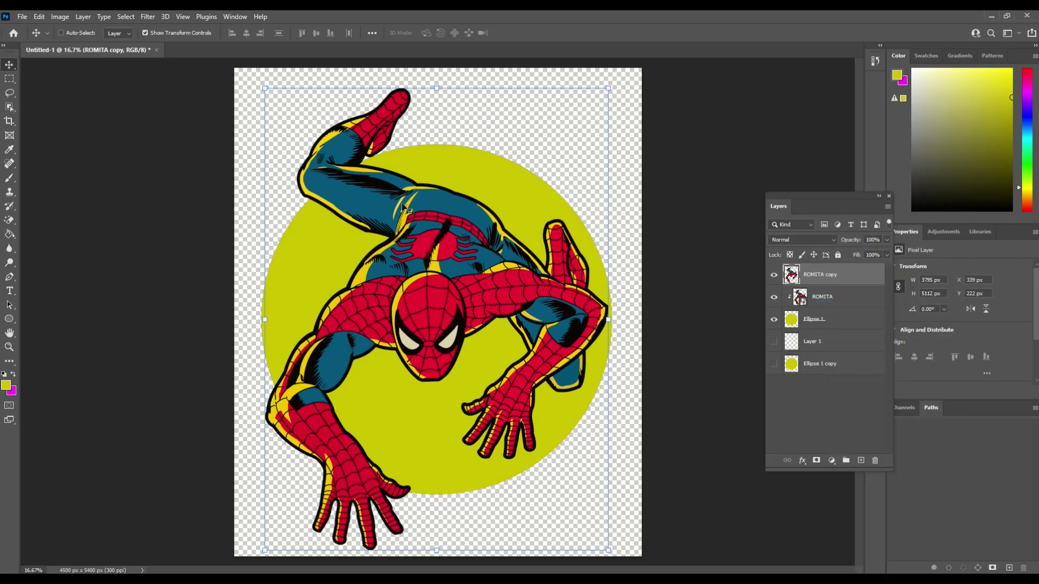
key(e)
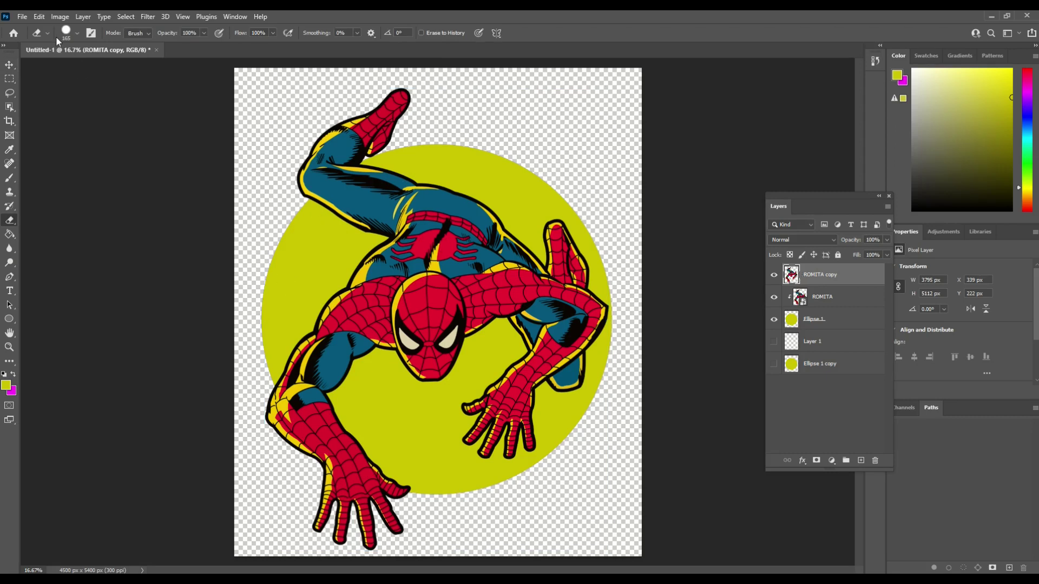
click(77, 34)
drag(114, 69, 122, 69)
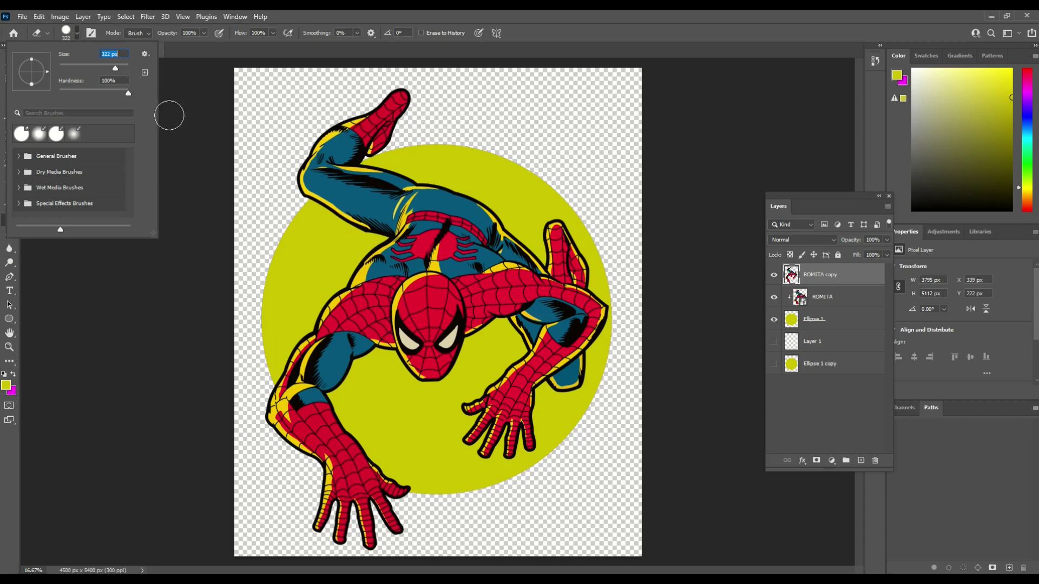
click(169, 115)
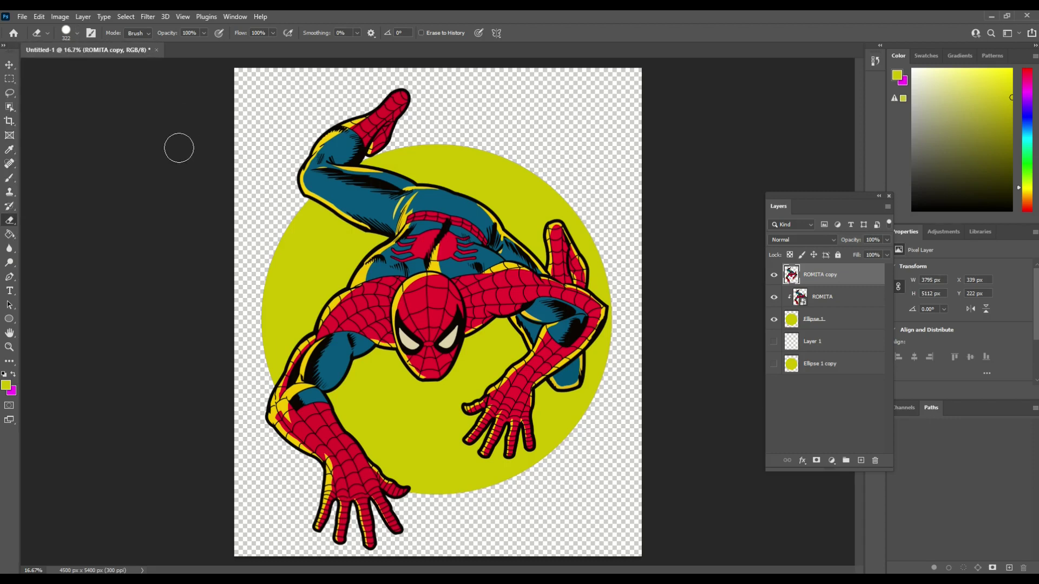
right_click(15, 226)
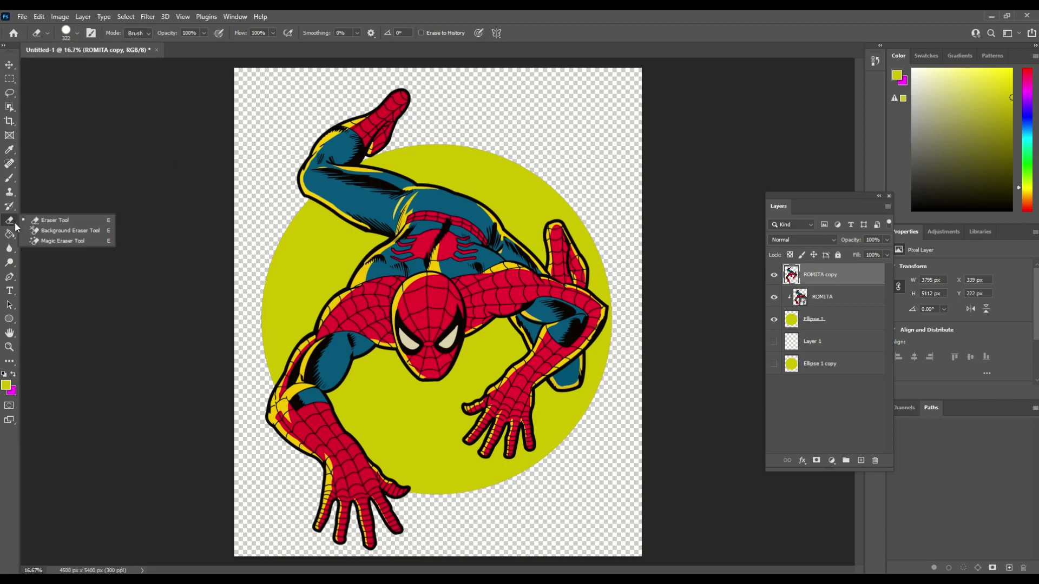
click(56, 224)
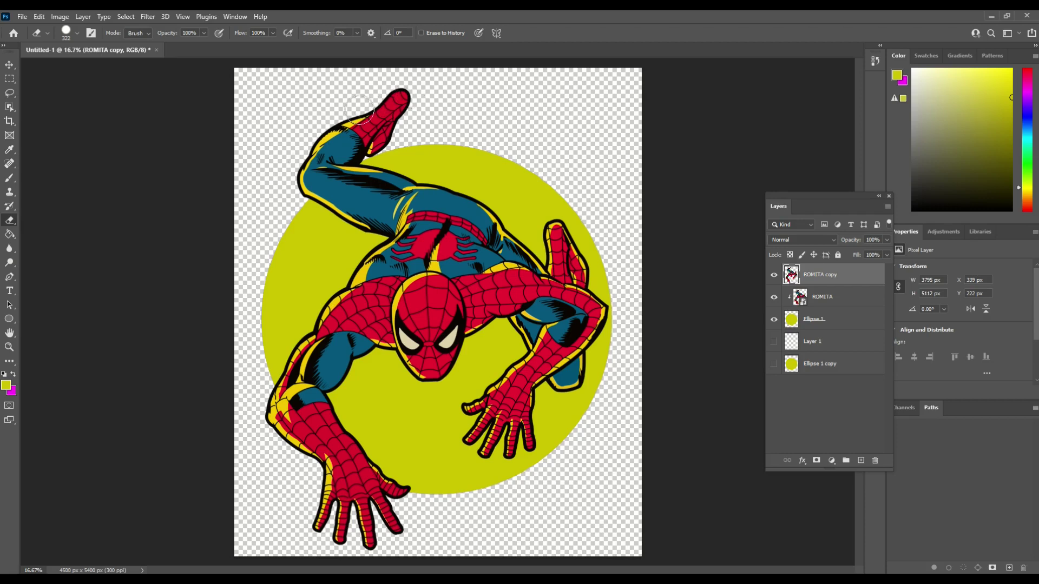
- Erase the raised foot and the leftover top leg from ROMITA copy
mouse_move(378, 105)
mouse_down()
mouse_move(389, 97)
mouse_move(378, 124)
mouse_move(334, 138)
mouse_move(292, 176)
mouse_move(347, 144)
mouse_move(408, 127)
mouse_move(342, 166)
mouse_move(355, 168)
mouse_move(341, 156)
mouse_move(361, 185)
mouse_move(388, 177)
mouse_up()
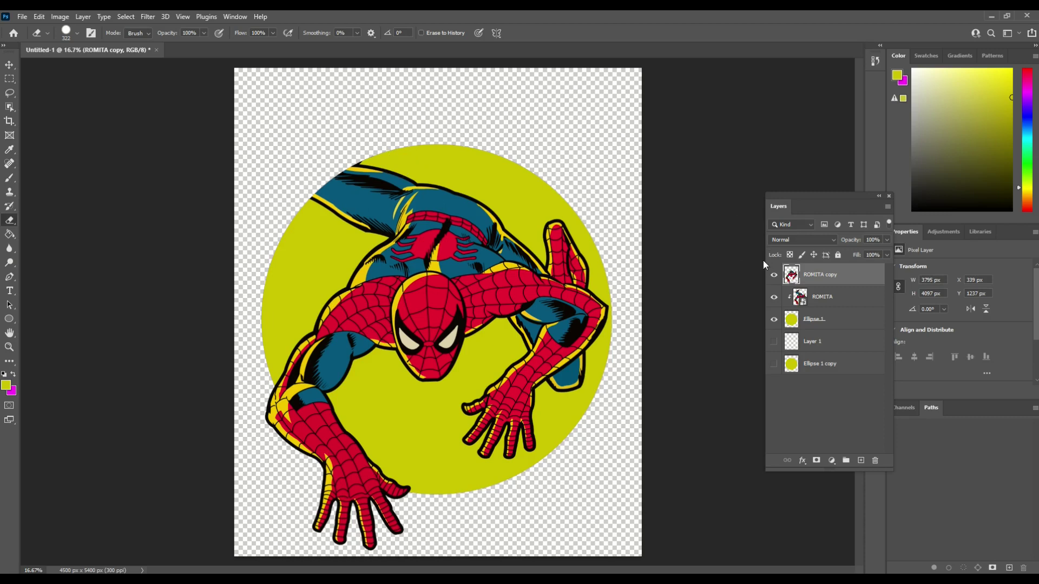
click(774, 276)
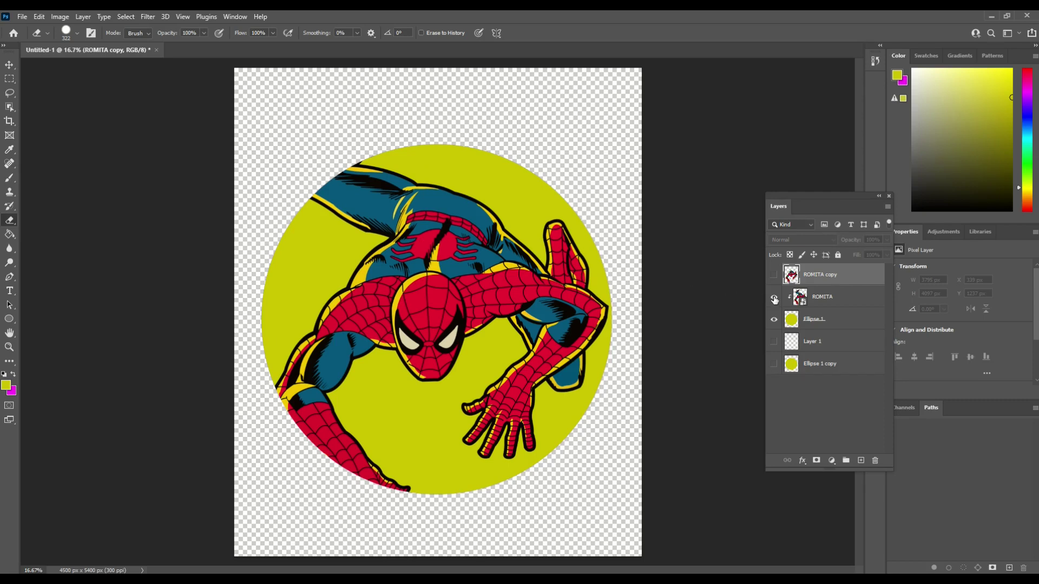
click(774, 276)
click(773, 297)
mouse_move(352, 238)
mouse_down()
mouse_move(388, 205)
mouse_move(412, 204)
mouse_move(429, 188)
mouse_move(372, 239)
mouse_move(417, 172)
mouse_move(454, 198)
mouse_move(374, 249)
mouse_move(414, 230)
mouse_up()
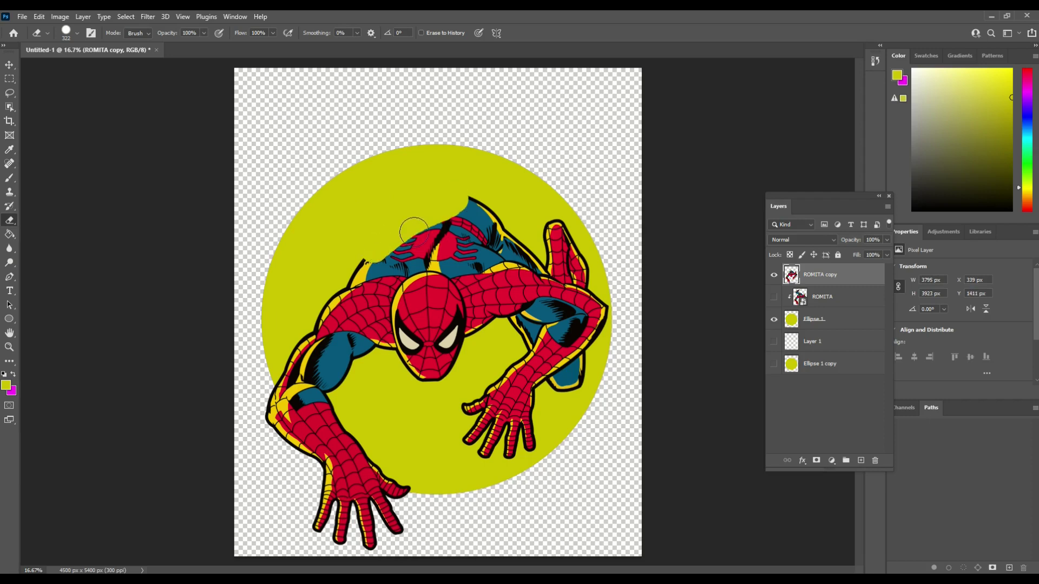
click(774, 297)
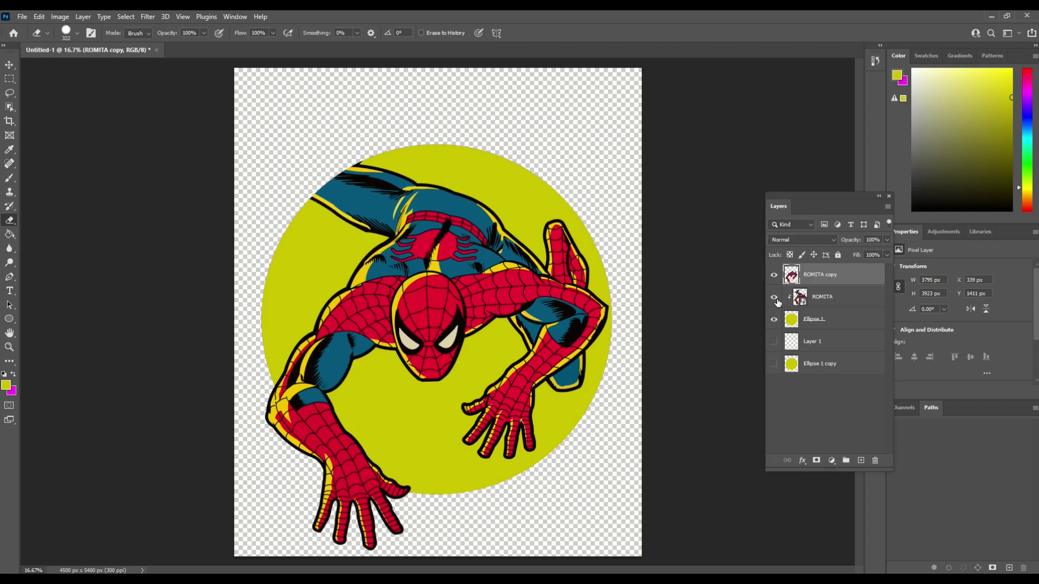
- Erase the upper leg and the area from under the face through the right hand
click(774, 276)
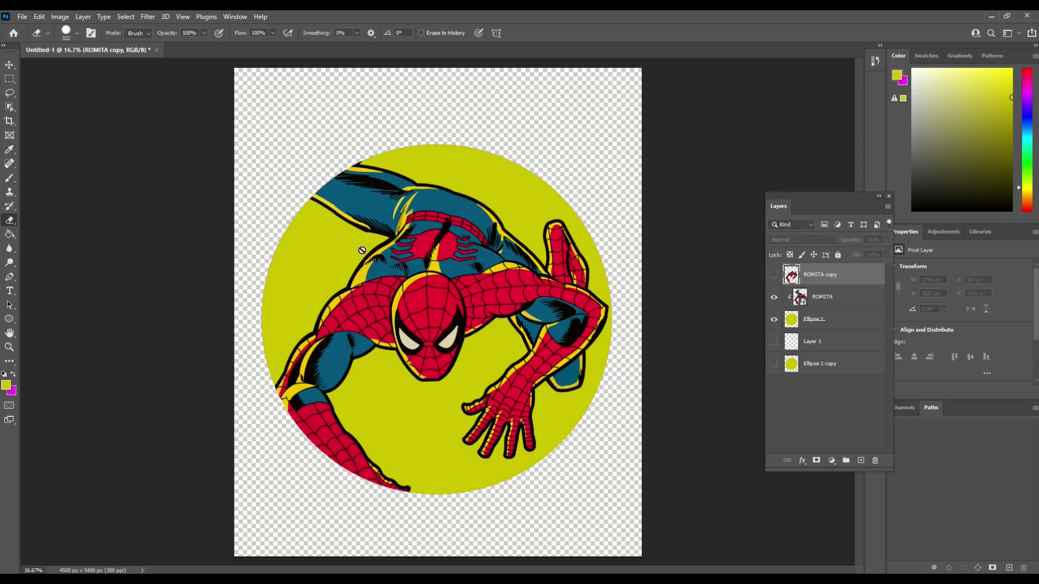
click(774, 276)
click(774, 297)
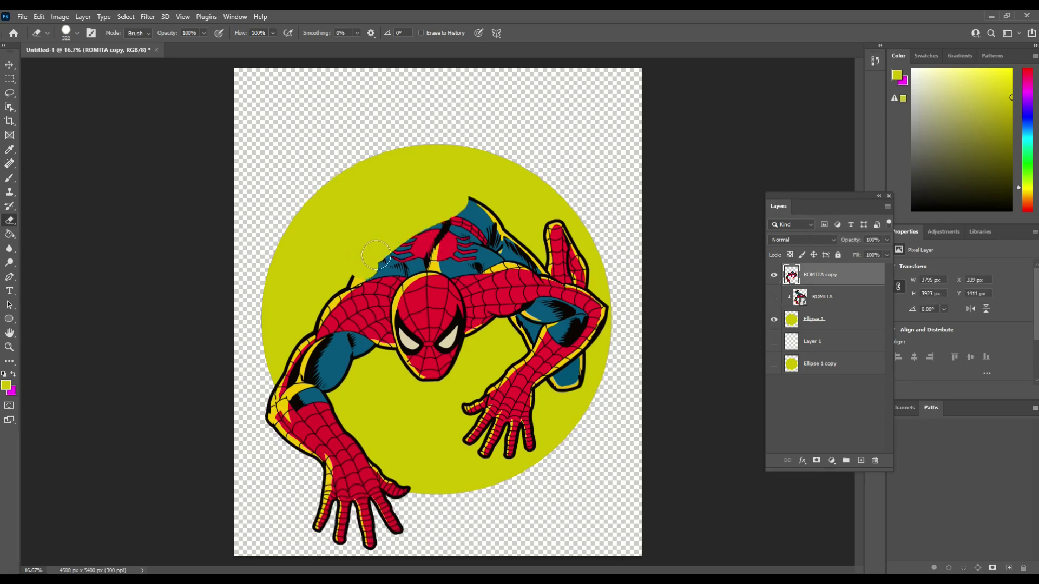
mouse_move(376, 254)
mouse_down()
mouse_move(489, 242)
mouse_move(346, 292)
mouse_up()
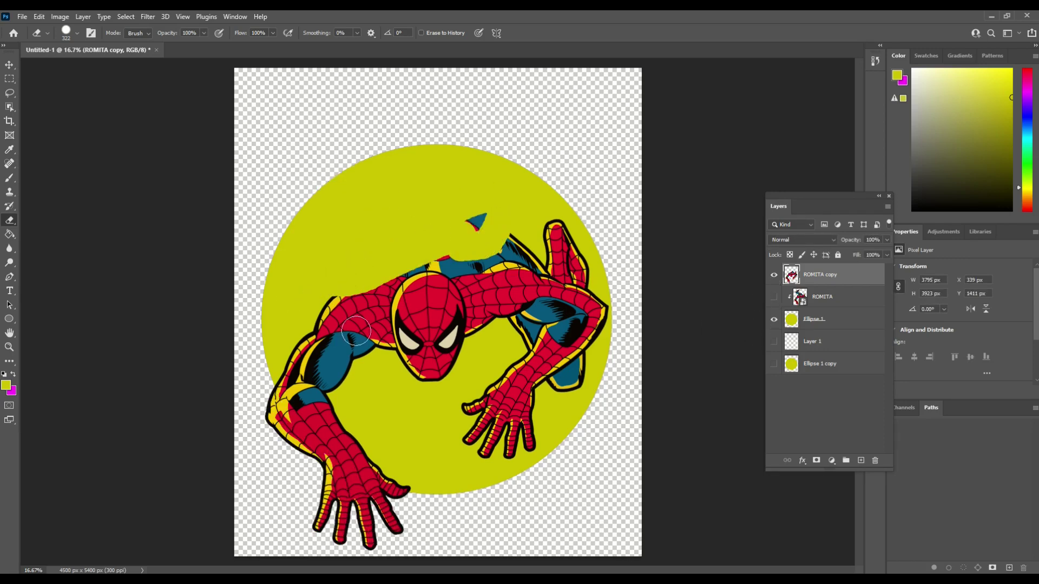
mouse_move(355, 331)
mouse_down()
mouse_move(444, 373)
mouse_move(479, 417)
mouse_move(537, 445)
mouse_move(481, 453)
mouse_move(566, 351)
mouse_move(519, 254)
mouse_move(445, 330)
mouse_move(428, 287)
mouse_move(493, 282)
mouse_up()
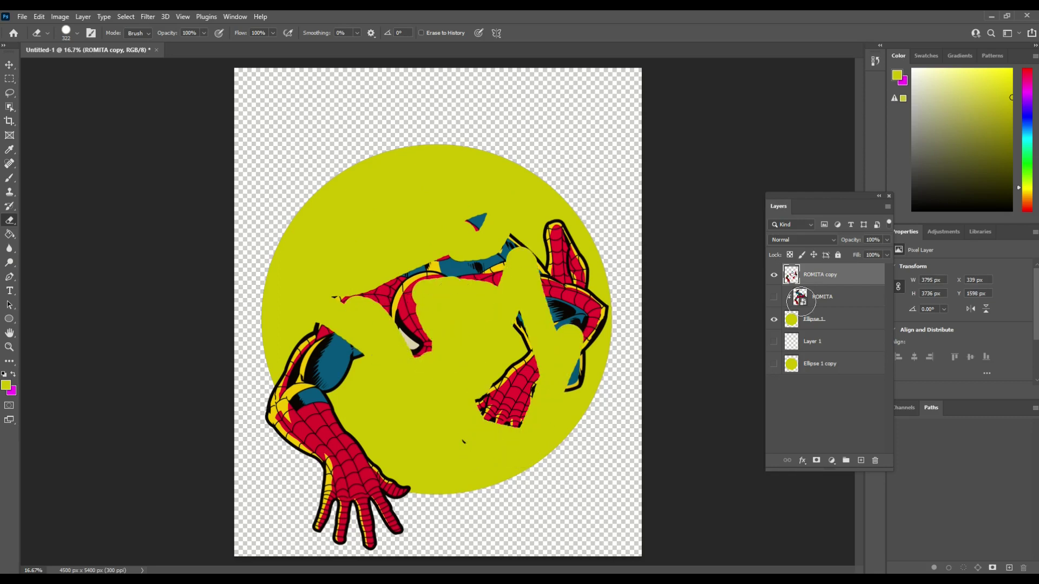
click(772, 298)
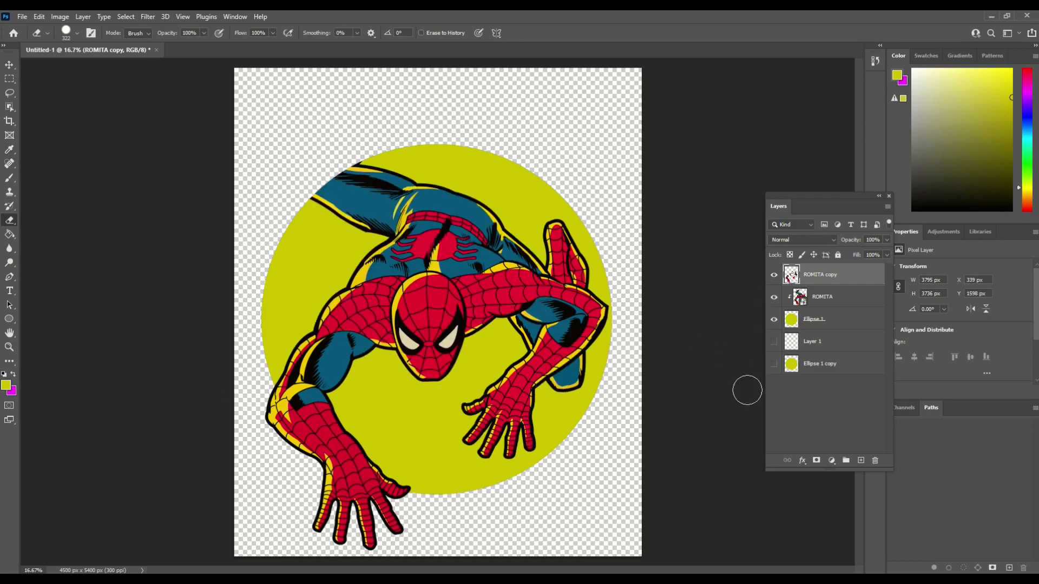